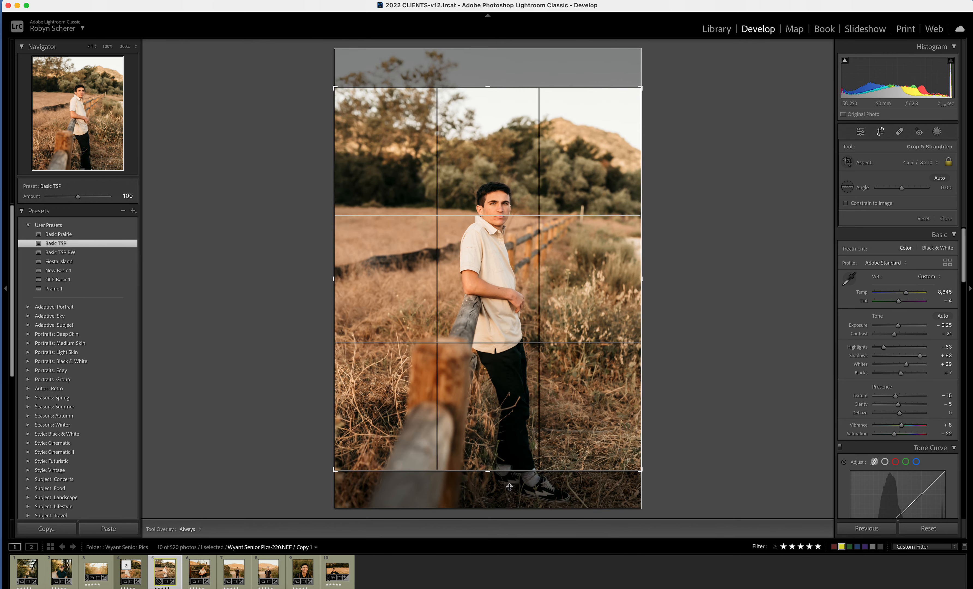
# Crop the portrait at the 4 x 5 / 8 x 10 ratio, cutting below the knees and framing the subject near the centre
pyautogui.moveTo(508, 446); pyautogui.dragTo(511, 435)
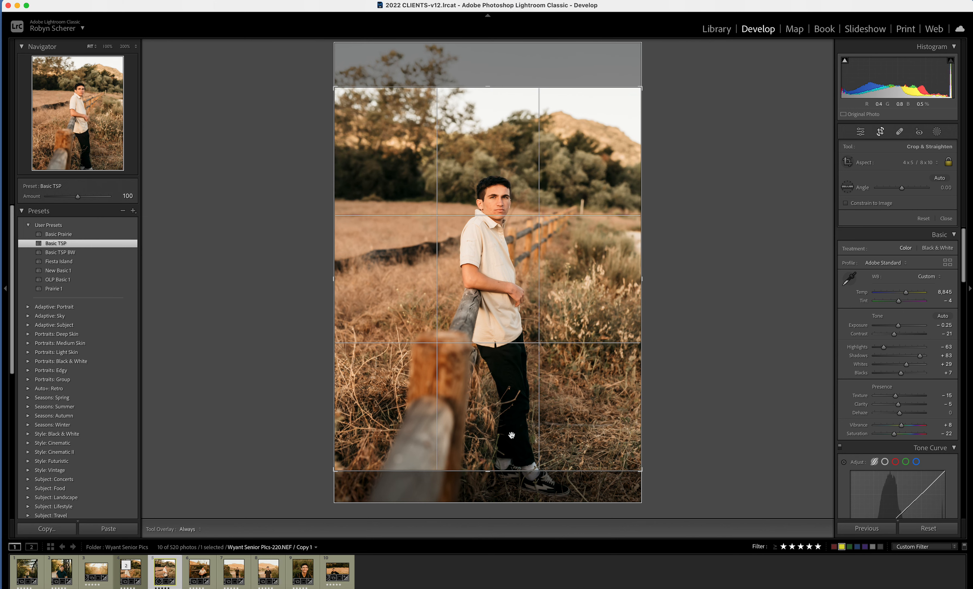
pyautogui.moveTo(498, 470); pyautogui.dragTo(499, 439)
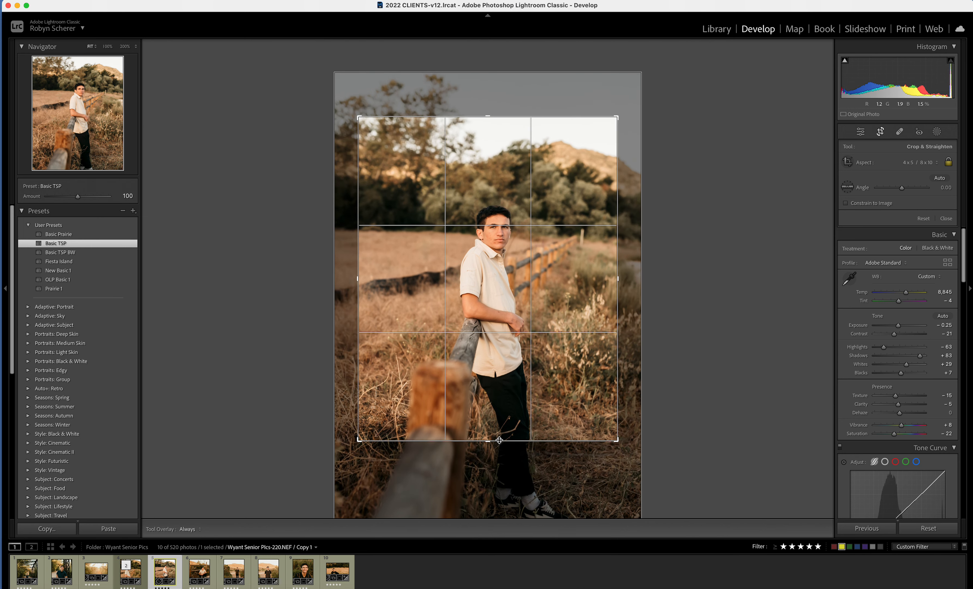
pyautogui.moveTo(486, 118)
pyautogui.mouseDown()
pyautogui.moveTo(491, 213)
pyautogui.moveTo(498, 103)
pyautogui.mouseUp()
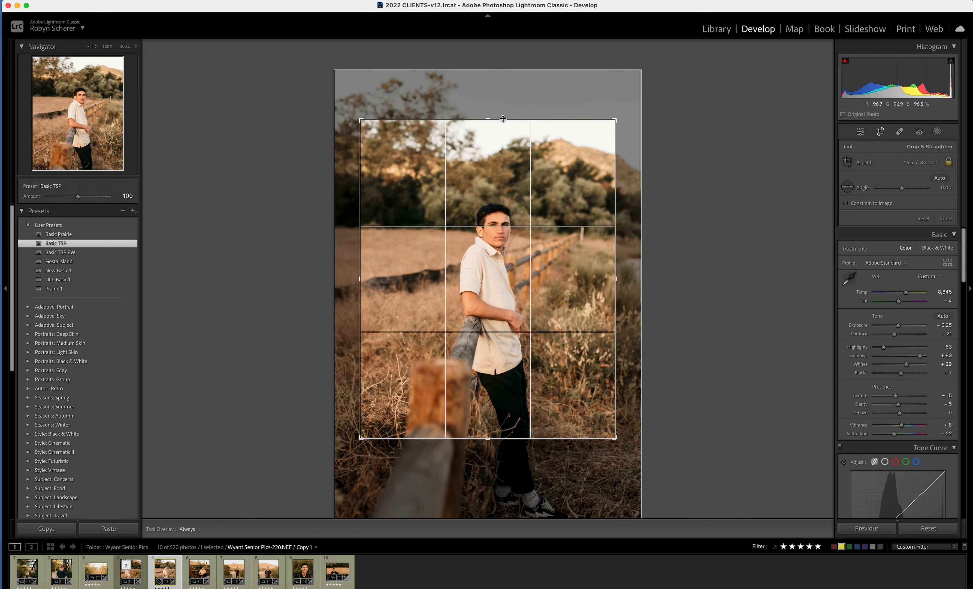
pyautogui.moveTo(544, 439)
pyautogui.mouseDown()
pyautogui.moveTo(544, 476)
pyautogui.moveTo(539, 422)
pyautogui.moveTo(540, 452)
pyautogui.mouseUp()
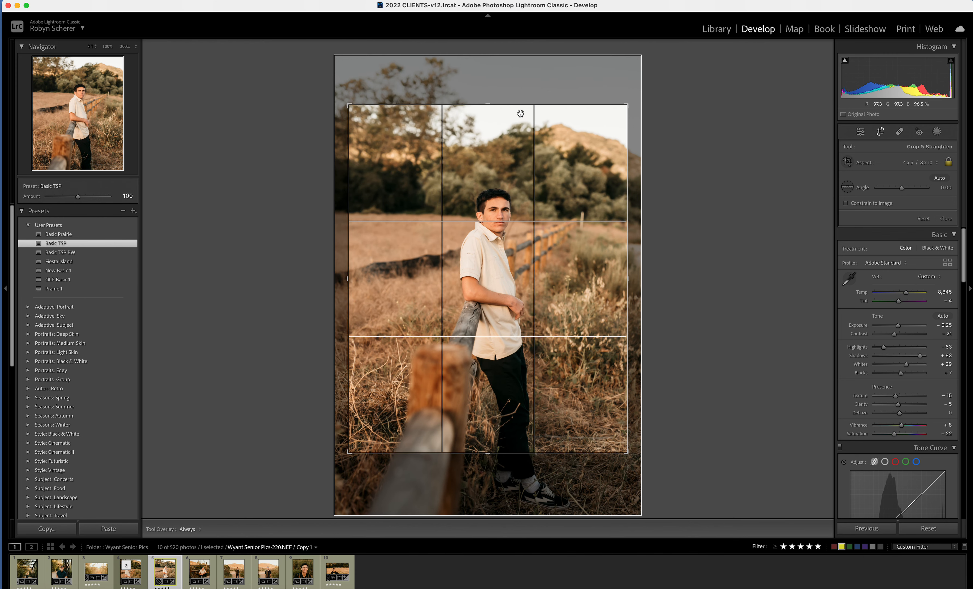
pyautogui.moveTo(523, 104); pyautogui.dragTo(524, 97)
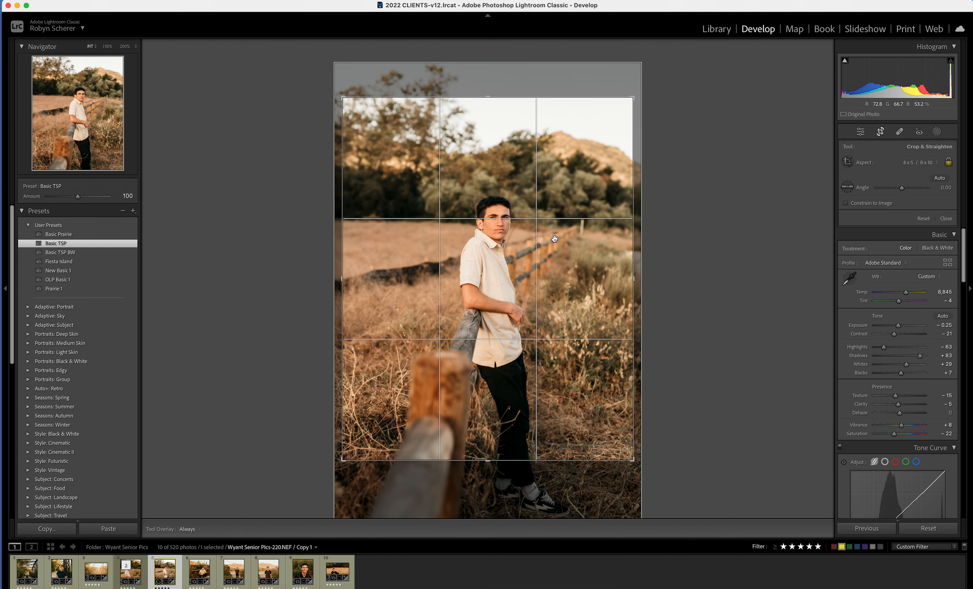
pyautogui.moveTo(554, 238); pyautogui.dragTo(546, 237)
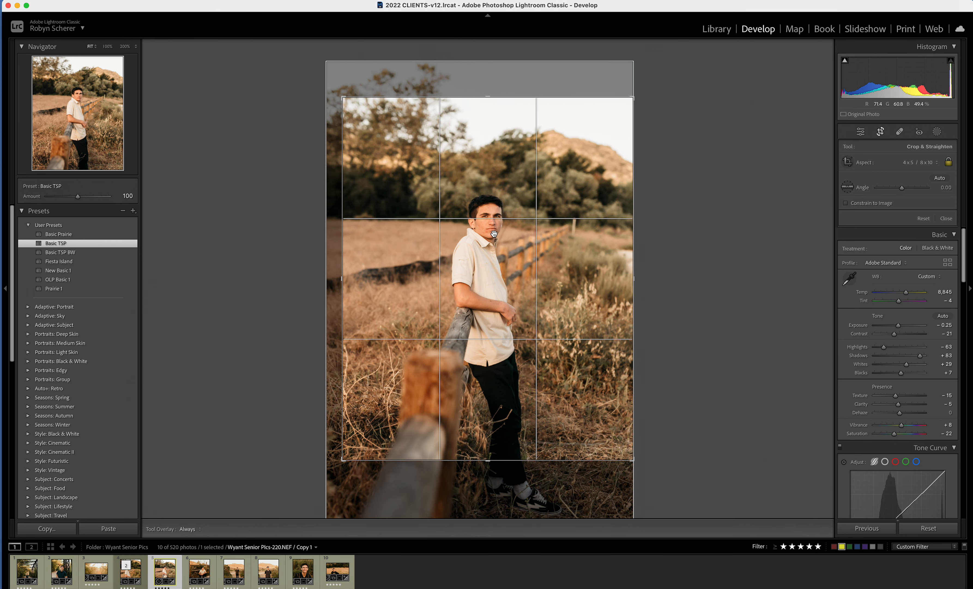
pyautogui.moveTo(499, 460); pyautogui.dragTo(501, 430)
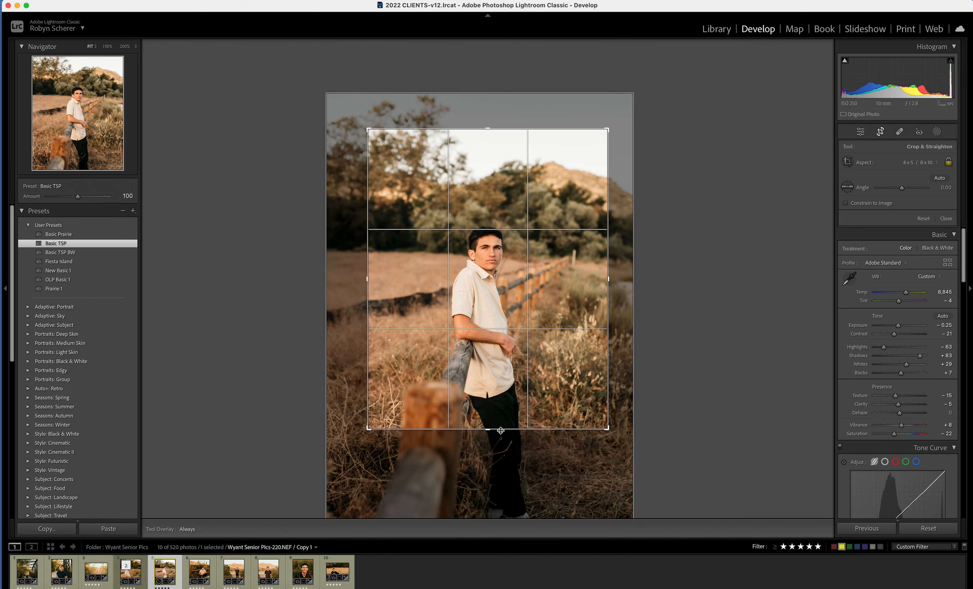
pyautogui.moveTo(487, 130)
pyautogui.mouseDown()
pyautogui.moveTo(490, 146)
pyautogui.moveTo(491, 133)
pyautogui.mouseUp()
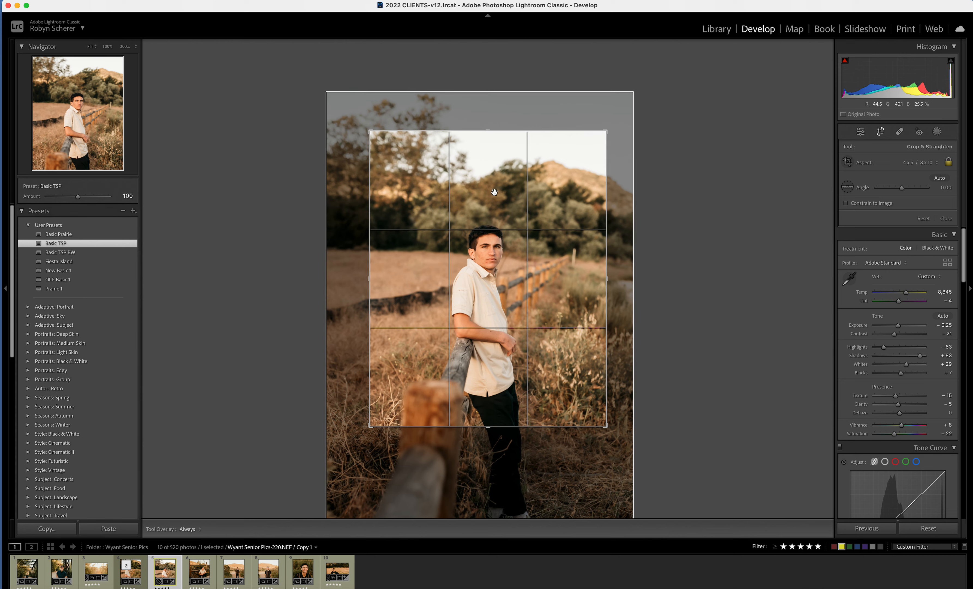
pyautogui.moveTo(500, 414); pyautogui.dragTo(497, 460)
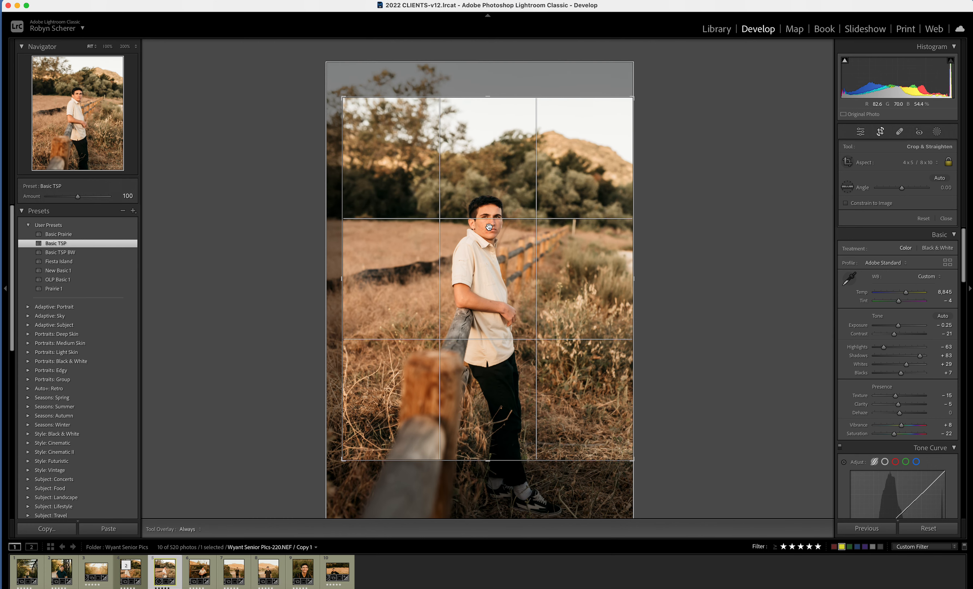
pyautogui.press('Return')
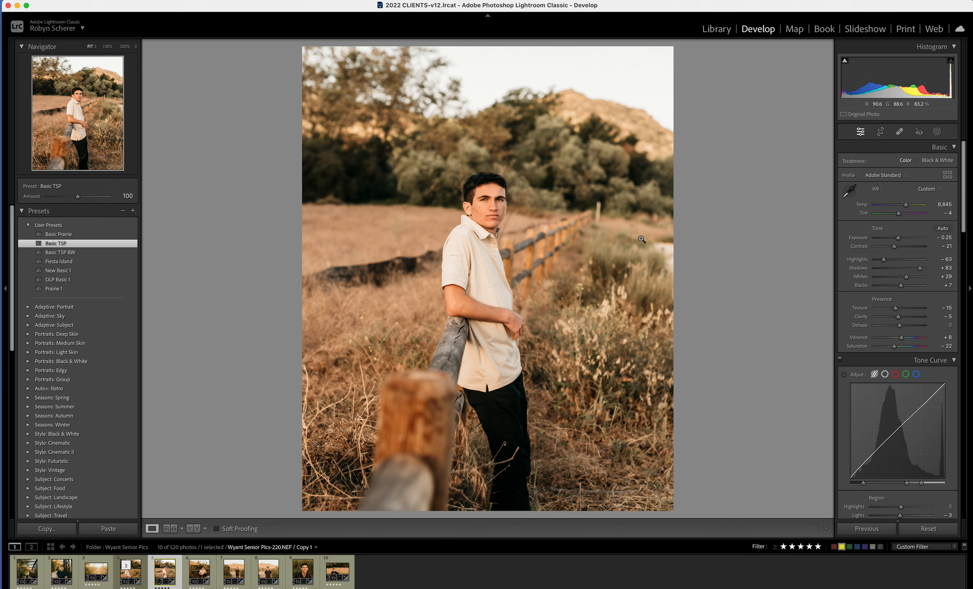
# Sample the white of the subject's eye as the white balance neutral and warm the photo to Temp 7,383 and Tint +7
pyautogui.click(492, 206)
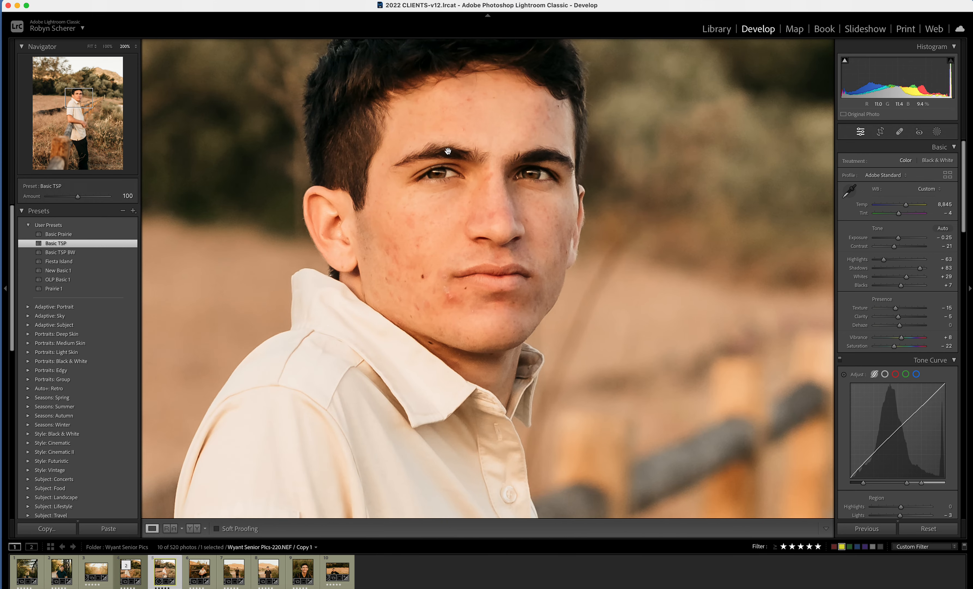
pyautogui.click(847, 197)
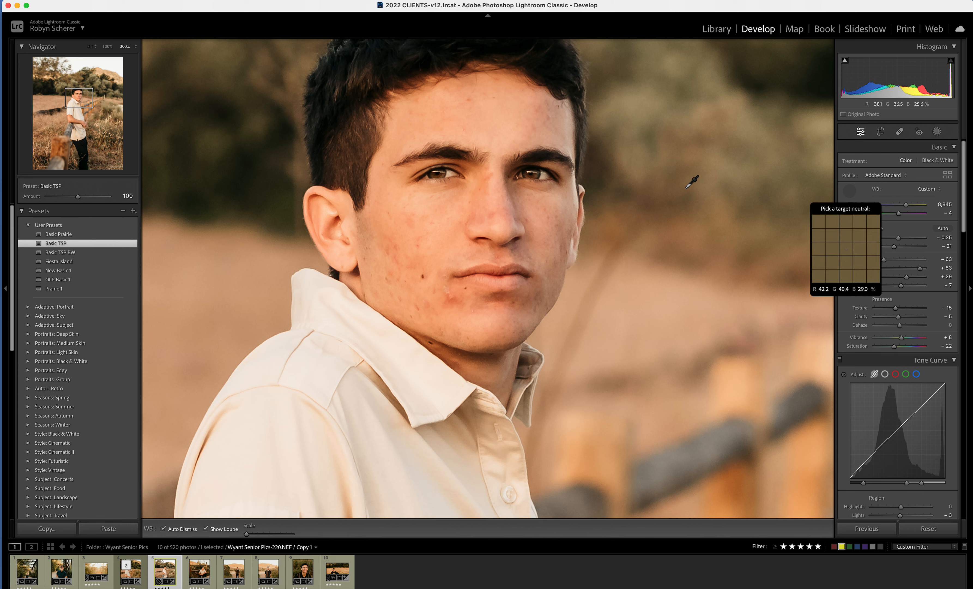
pyautogui.click(547, 172)
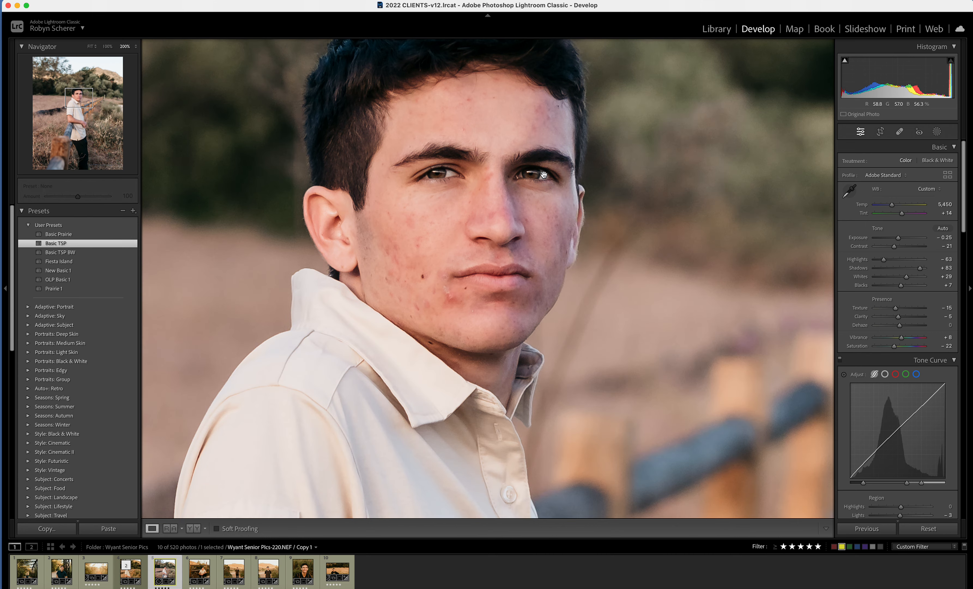
pyautogui.click(548, 190)
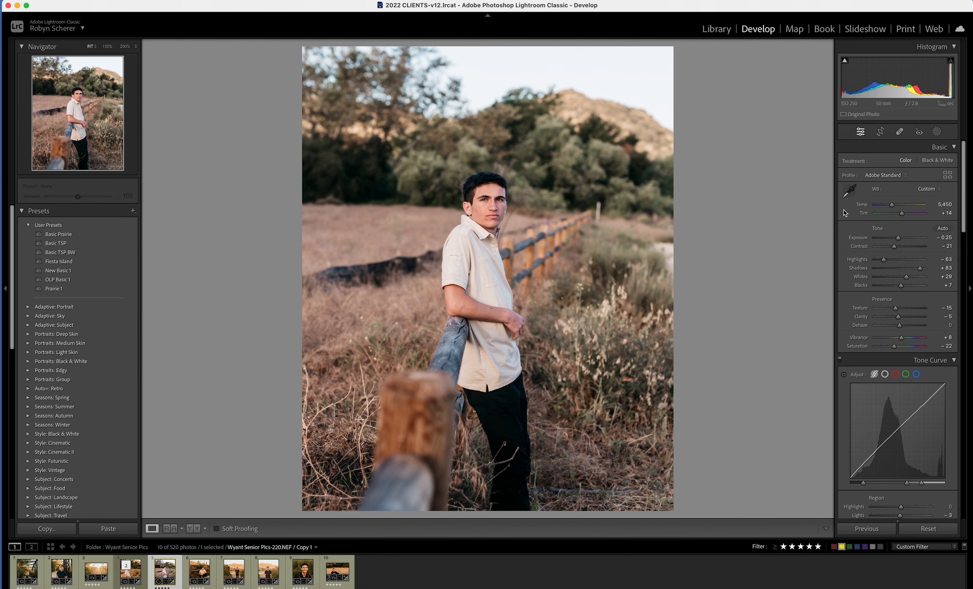
pyautogui.moveTo(894, 206); pyautogui.dragTo(901, 206)
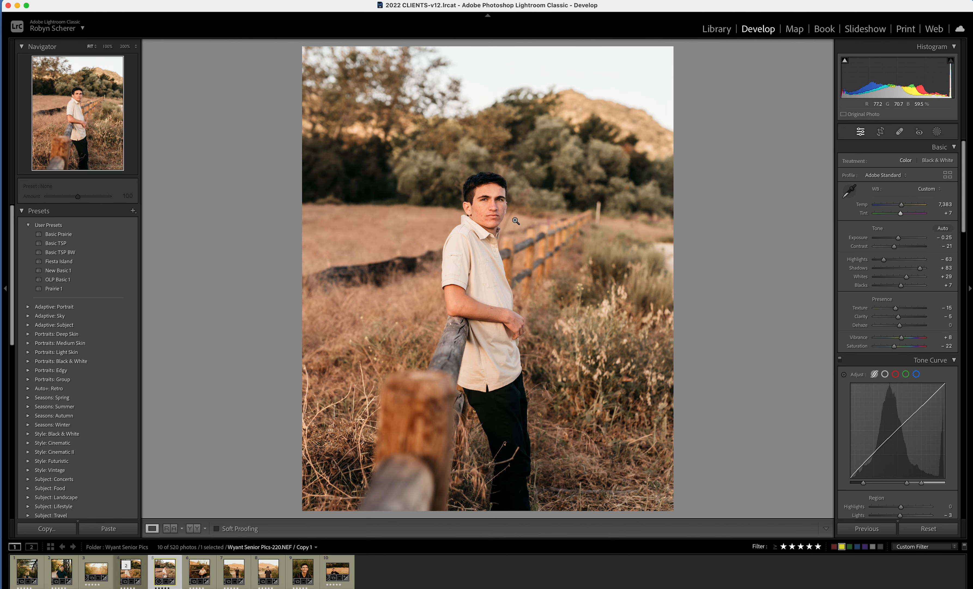
# Set the photo's Temp to 7,672 and Exposure to -0.15, leaving the white balance selector without sampling a color
pyautogui.click(848, 192)
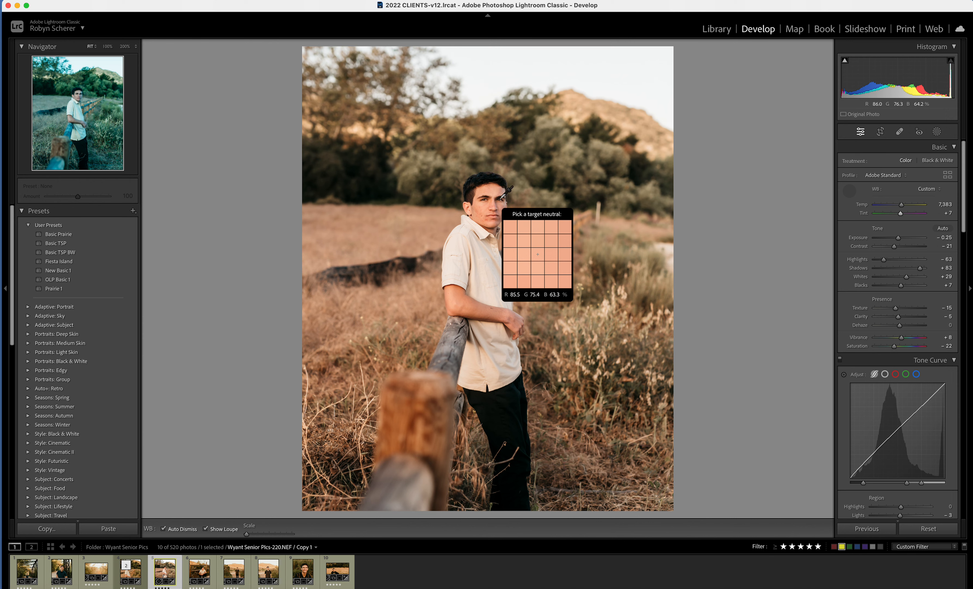
pyautogui.press('Escape')
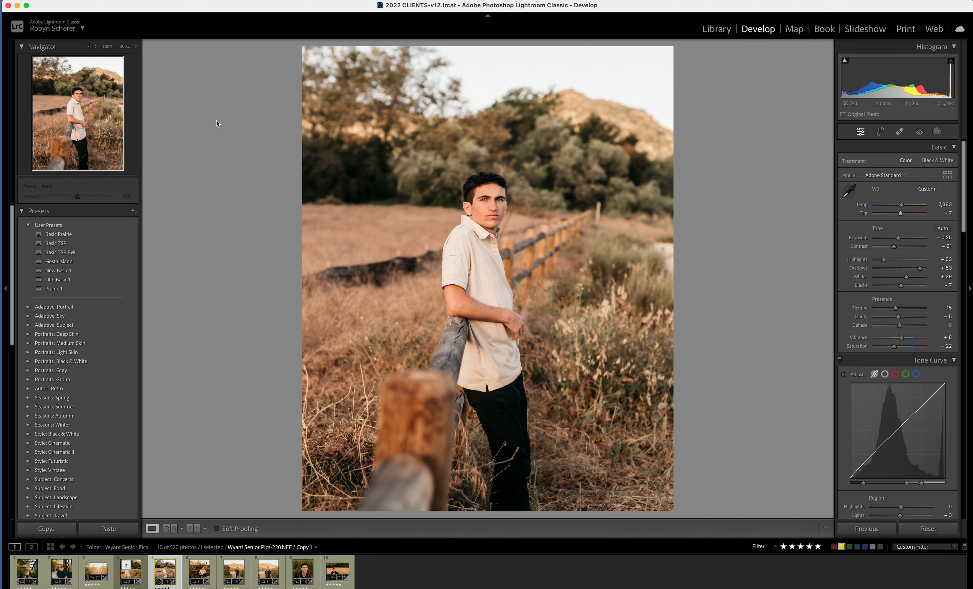
pyautogui.click(108, 47)
pyautogui.click(848, 189)
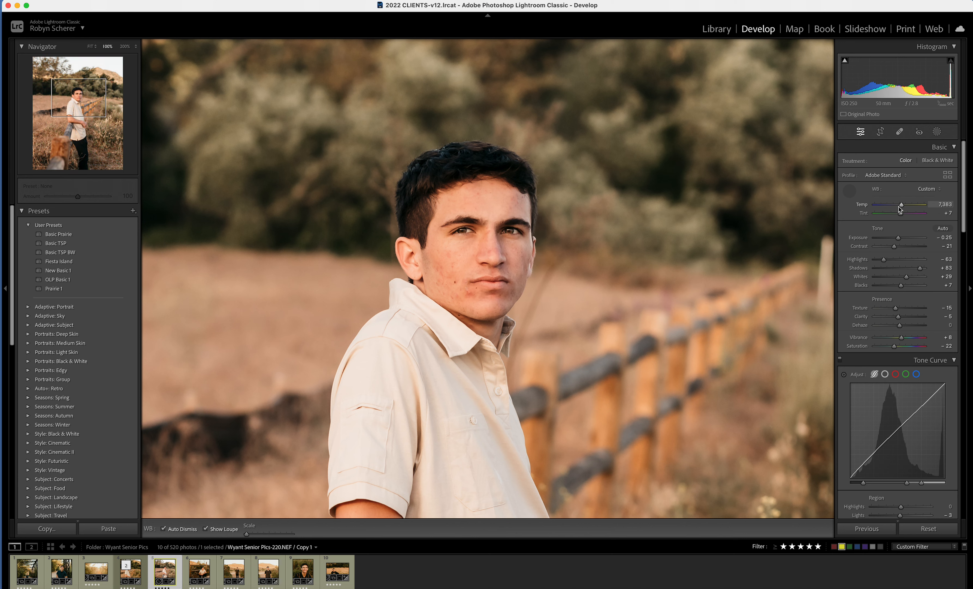
pyautogui.moveTo(902, 207); pyautogui.dragTo(903, 207)
pyautogui.moveTo(903, 205); pyautogui.dragTo(899, 237)
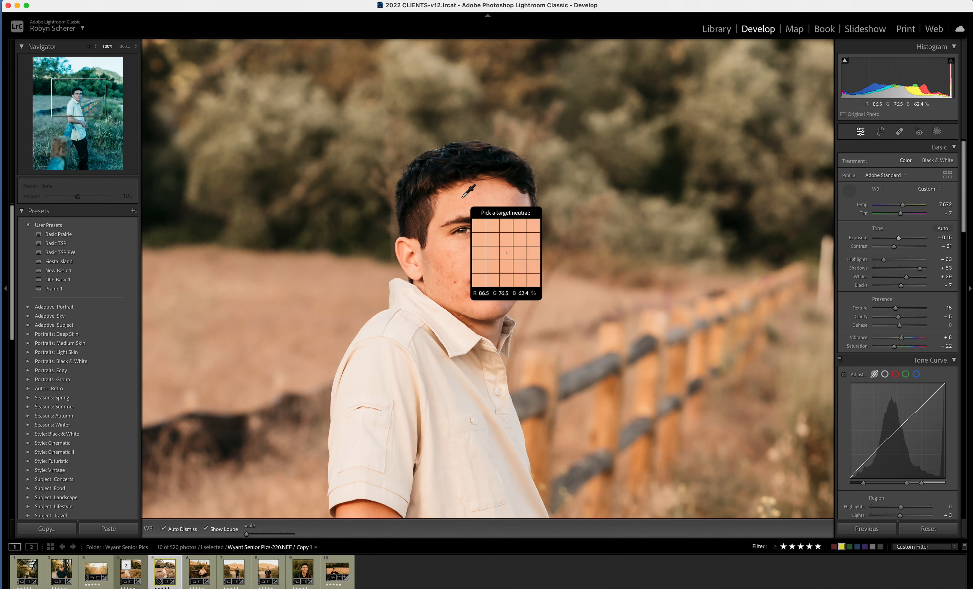
pyautogui.press('Escape')
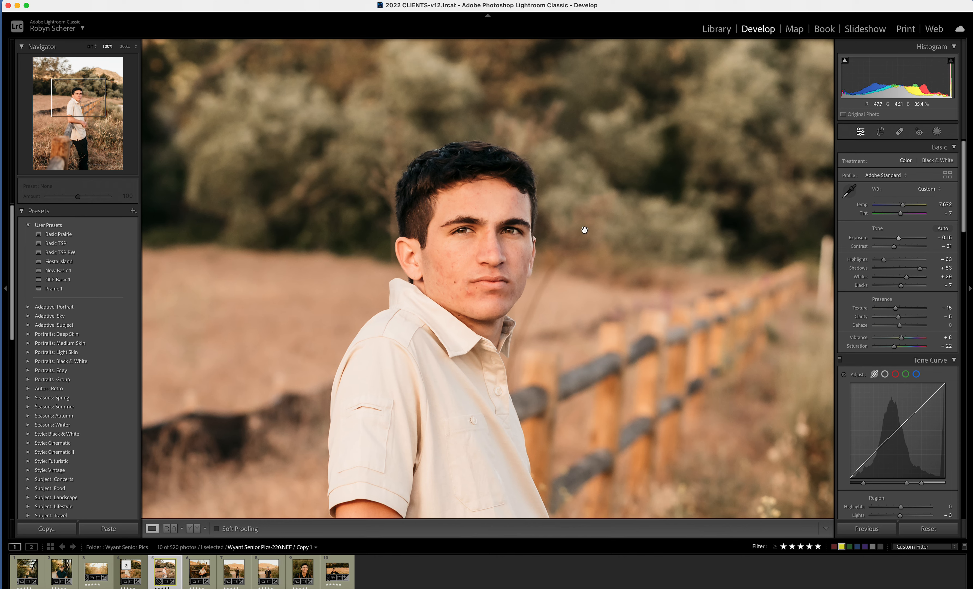
# Add a brush mask with the Sharp Eyes effect and paint it over the subject's eyes
pyautogui.click(936, 131)
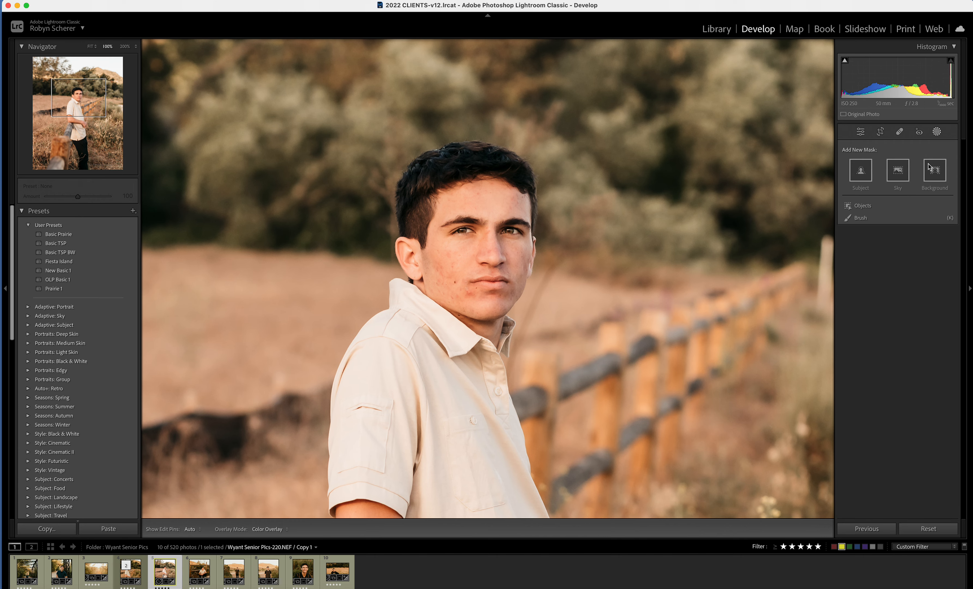
pyautogui.click(860, 219)
pyautogui.click(890, 232)
pyautogui.scroll(-5, 890, 234)
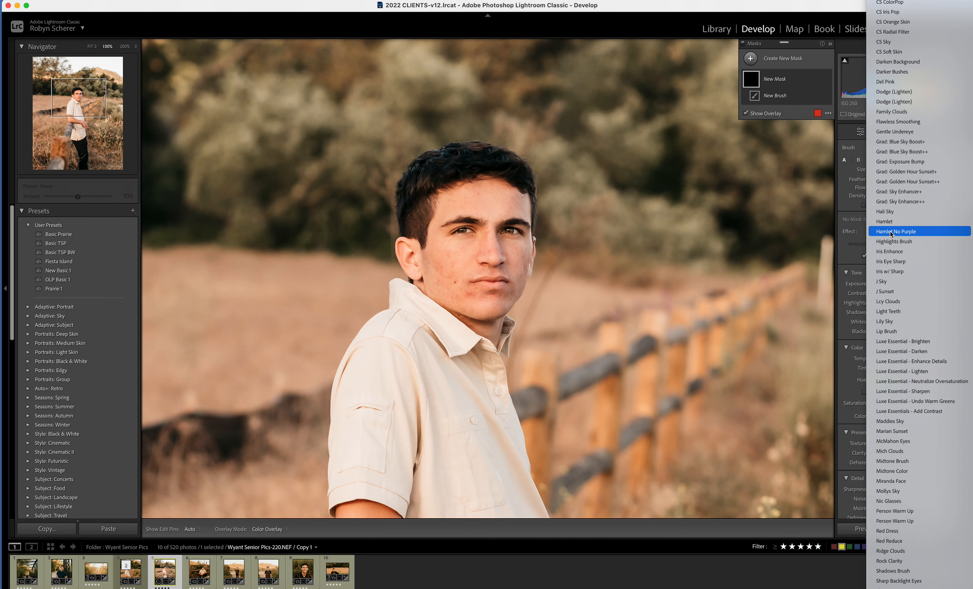
pyautogui.click(887, 228)
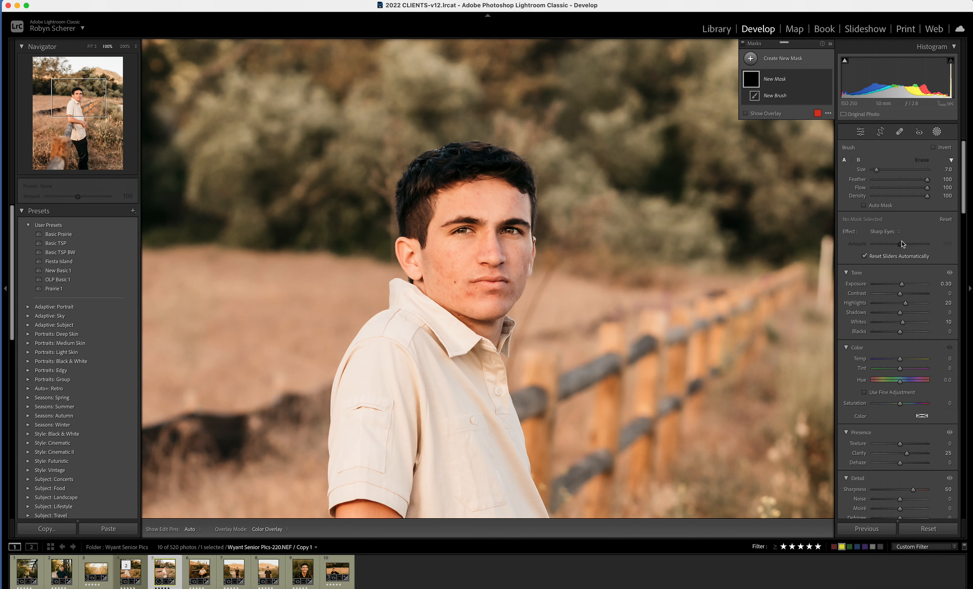
pyautogui.scroll(-2, 918, 276)
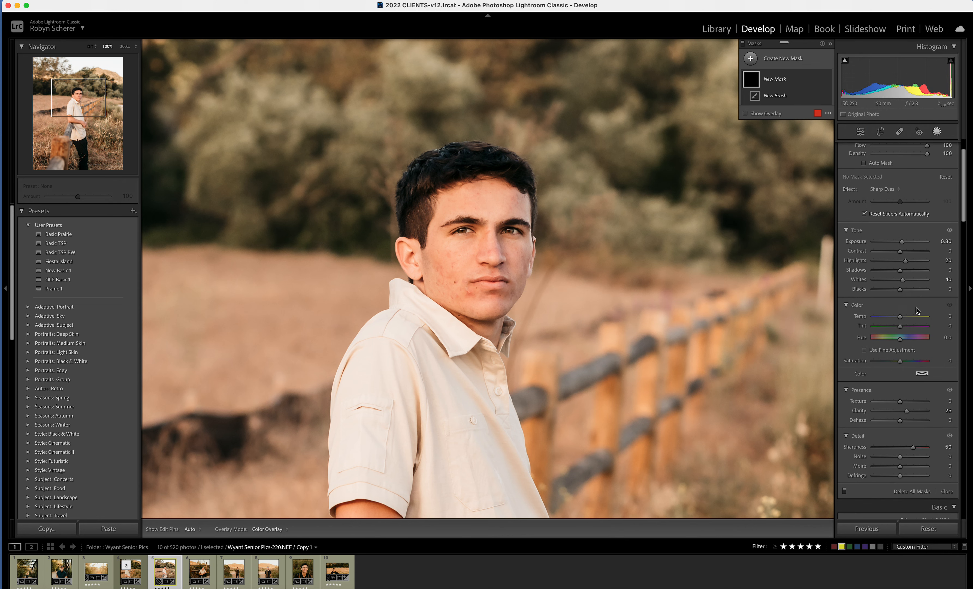
pyautogui.scroll(-2, 931, 277)
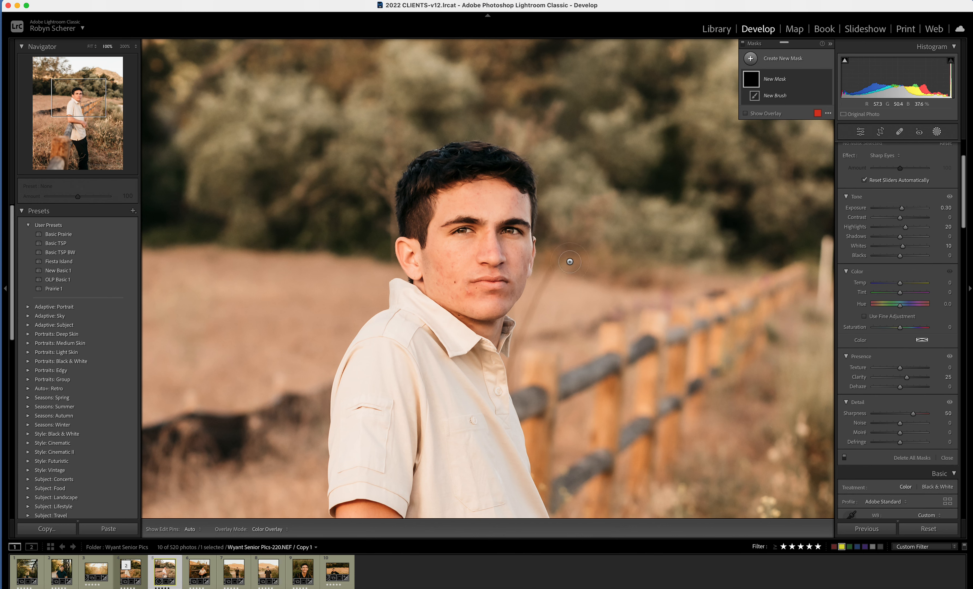
pyautogui.moveTo(509, 231); pyautogui.dragTo(511, 223)
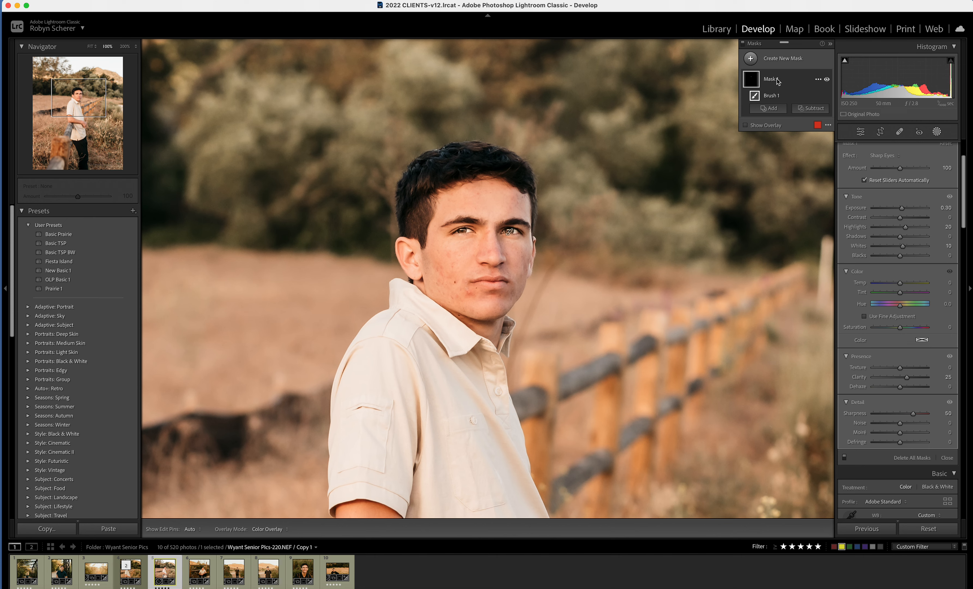
# Add a second brush mask with the Skin smooth Nic effect, paint it over the subject's skin, and leave masking
pyautogui.click(785, 60)
pyautogui.click(792, 141)
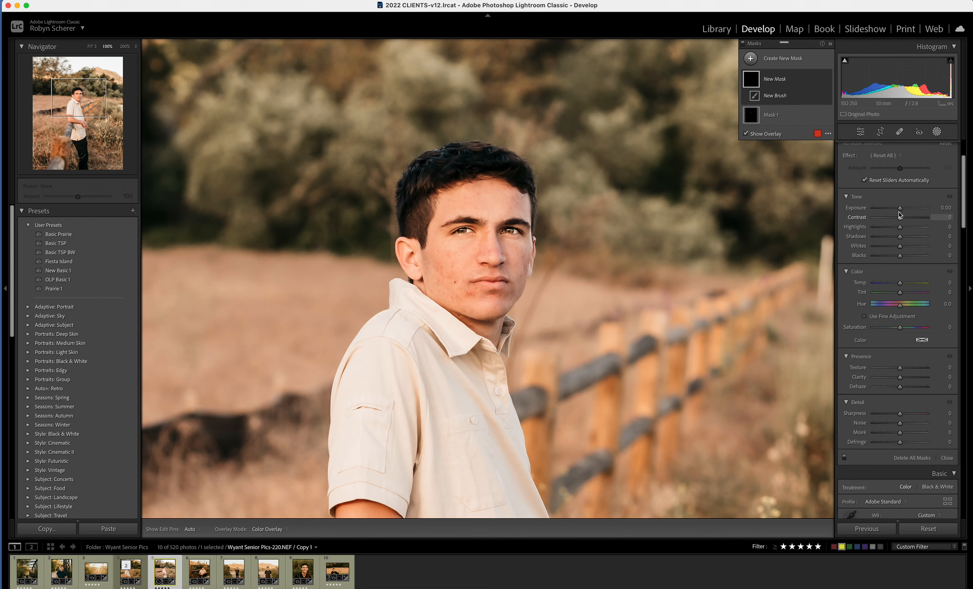
pyautogui.click(885, 232)
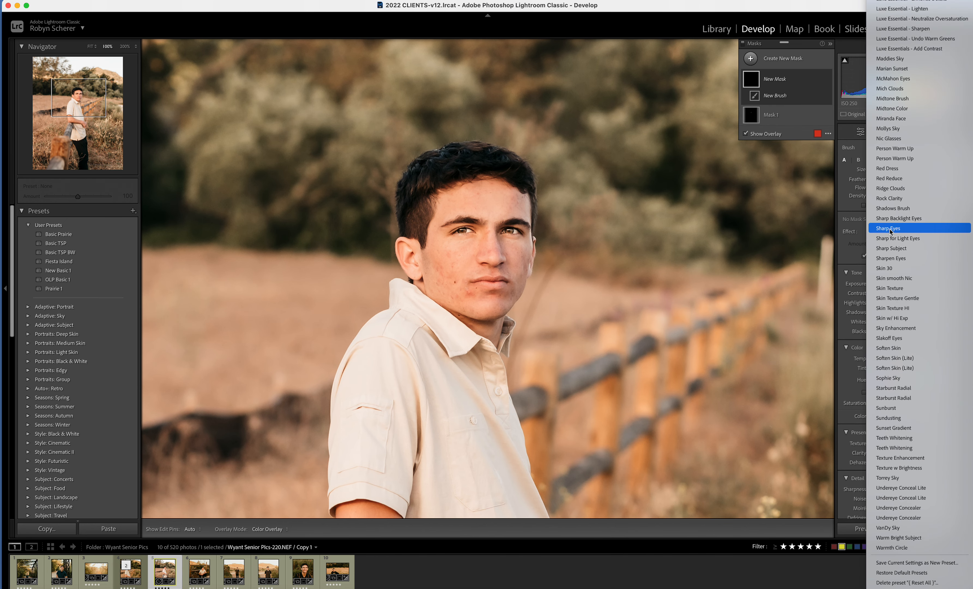
pyautogui.click(888, 278)
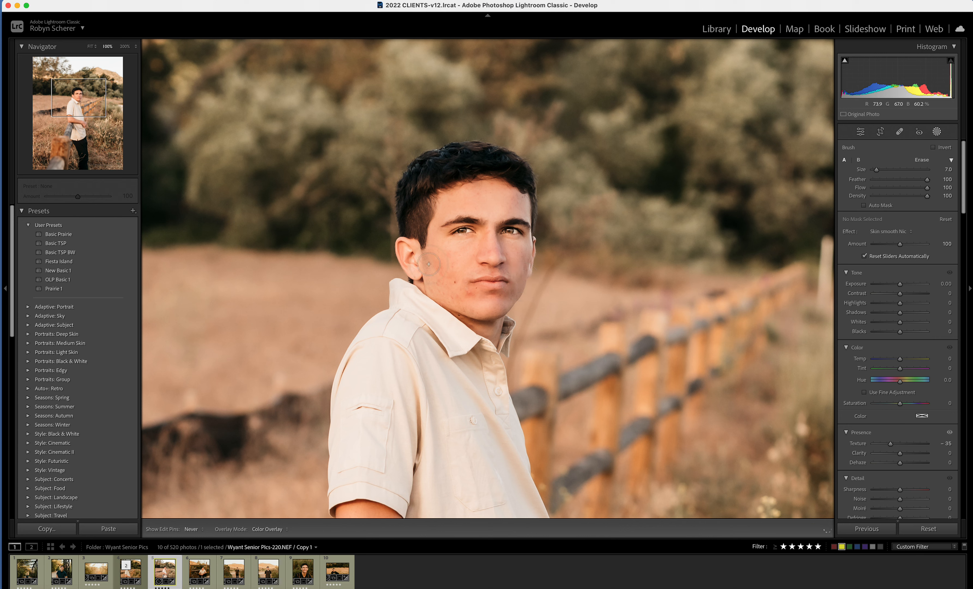
pyautogui.click(497, 326)
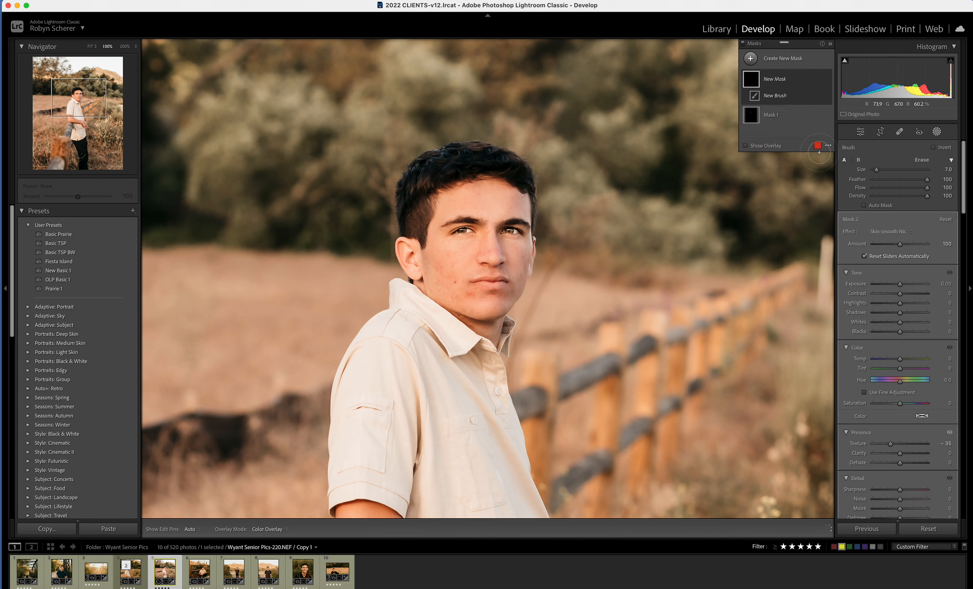
pyautogui.click(936, 133)
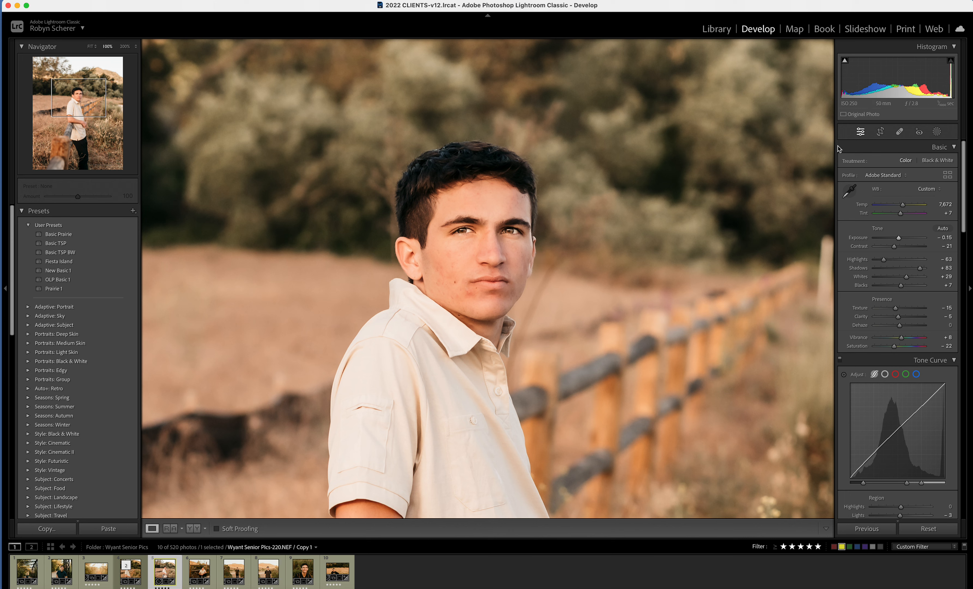
# Heal the blemish on the subject's chin with a size 36 healing brush
pyautogui.click(898, 132)
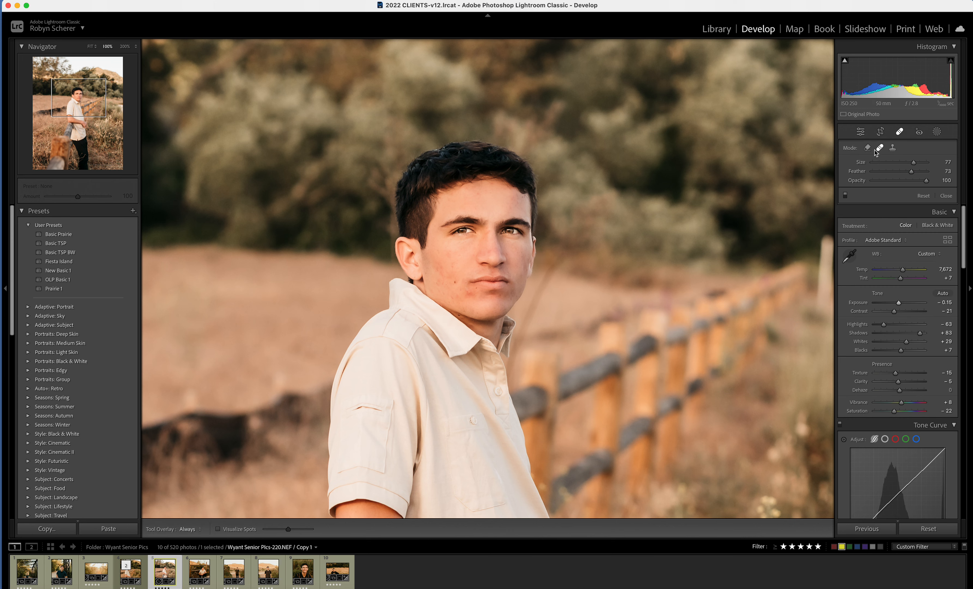
pyautogui.press('[')
pyautogui.press('[')
pyautogui.press('[')
pyautogui.click(467, 292)
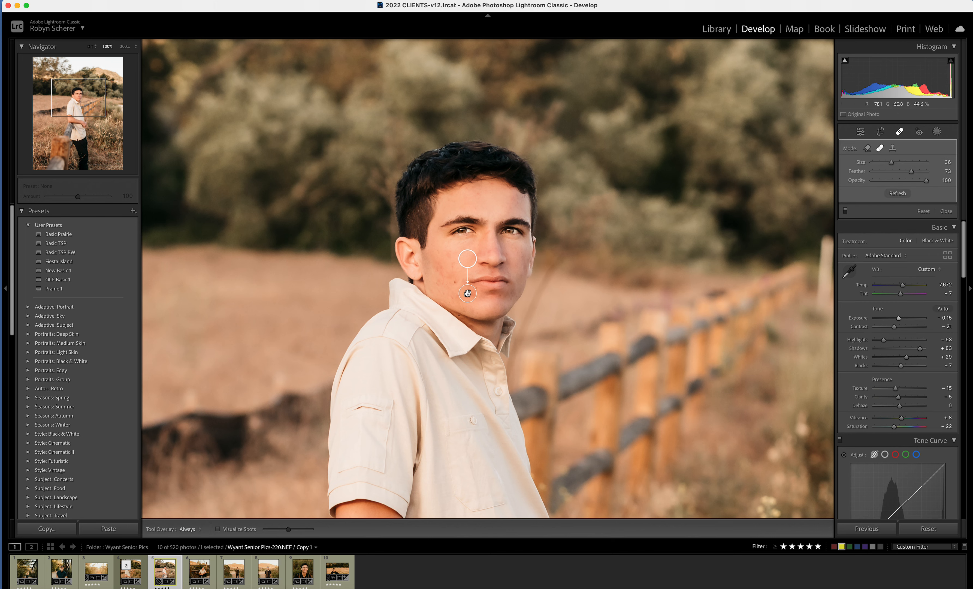
# Heal the blemishes on the subject's shaded cheek and jaw with a size 29 healing brush, and close the healing tool
pyautogui.press('[')
pyautogui.click(447, 257)
pyautogui.moveTo(449, 268); pyautogui.dragTo(464, 256)
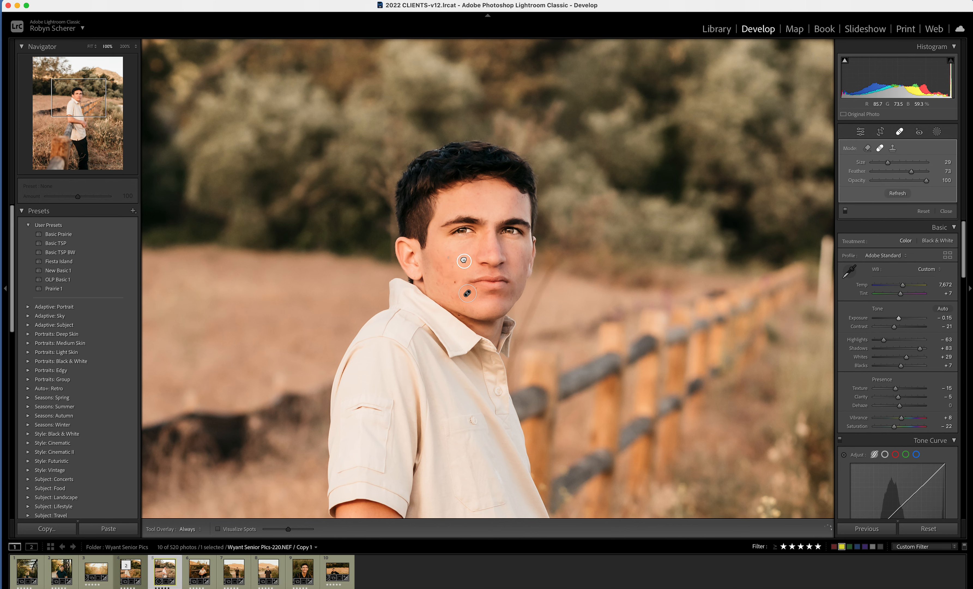
pyautogui.click(441, 269)
pyautogui.moveTo(441, 250); pyautogui.dragTo(445, 258)
pyautogui.click(450, 266)
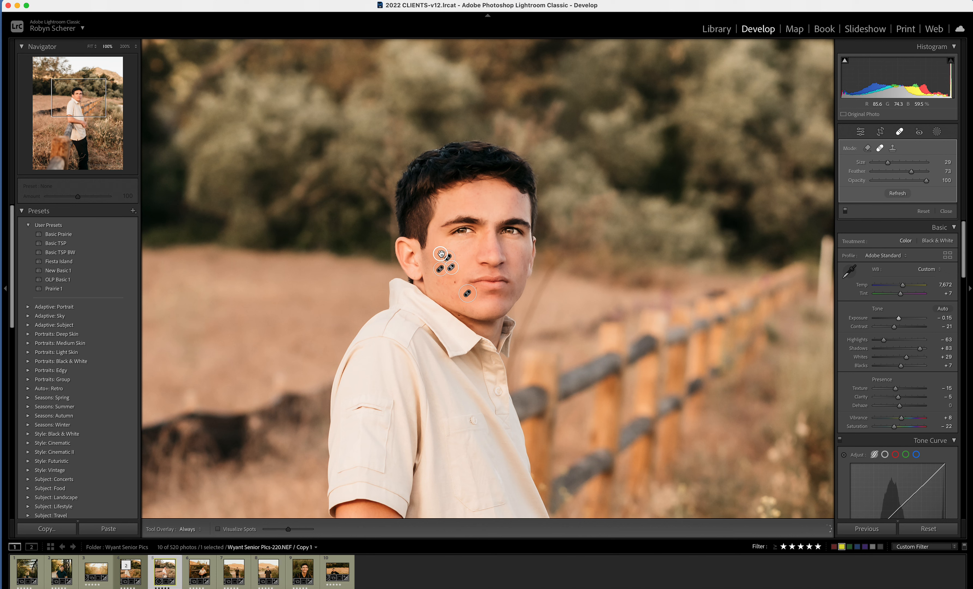
pyautogui.click(453, 297)
pyautogui.click(946, 210)
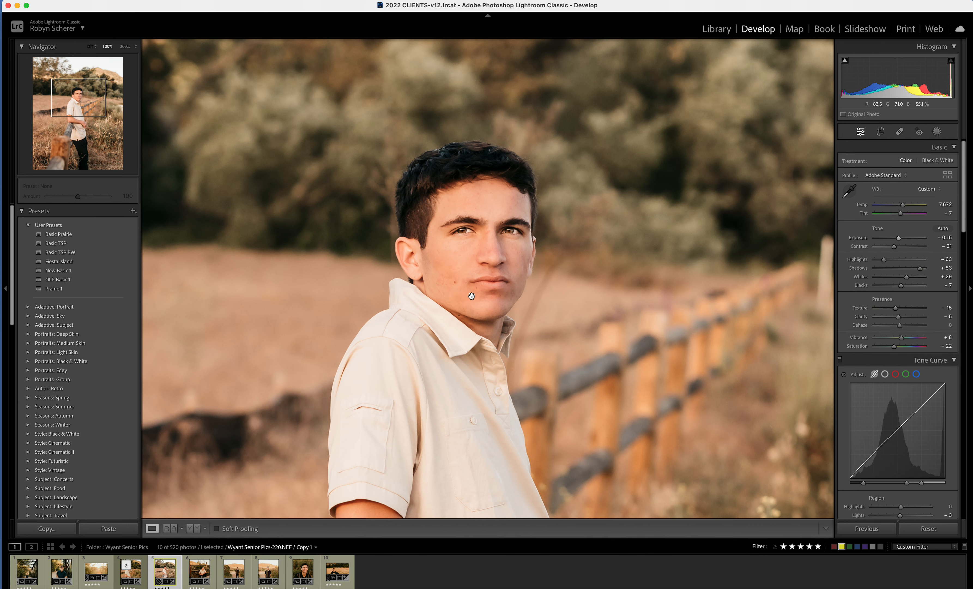
# At 200% magnification, heal the small spots on the nose, chin, forehead and under the eye with a size 15 healing brush
pyautogui.click(124, 46)
pyautogui.click(898, 131)
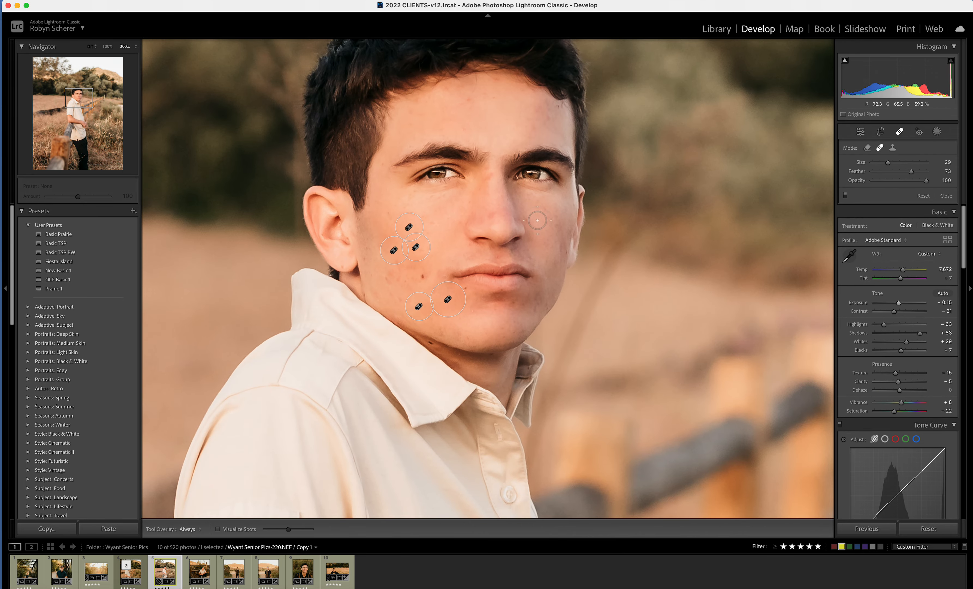
pyautogui.scroll(-3, 495, 217)
pyautogui.click(494, 215)
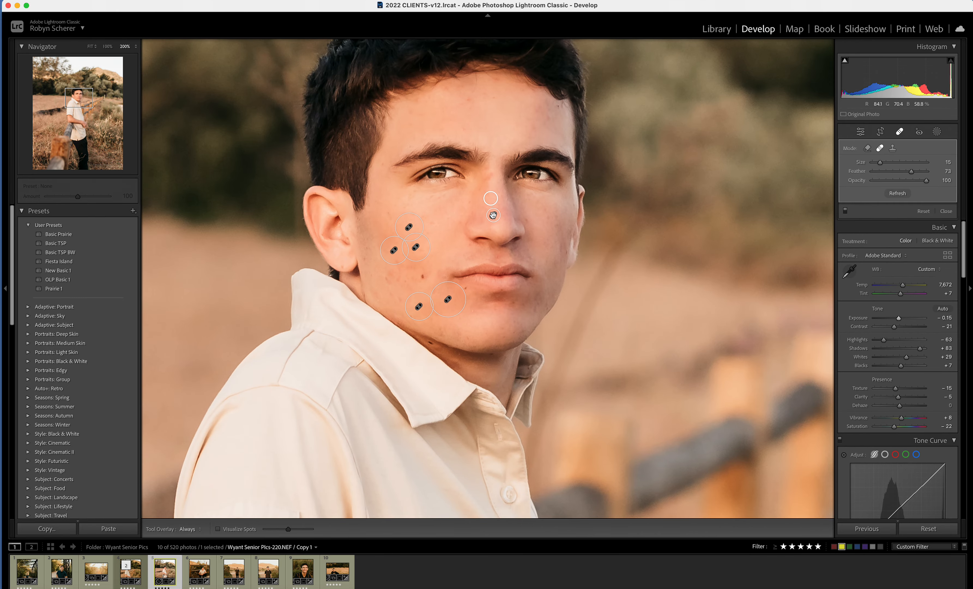
pyautogui.click(474, 312)
pyautogui.click(467, 100)
pyautogui.click(528, 219)
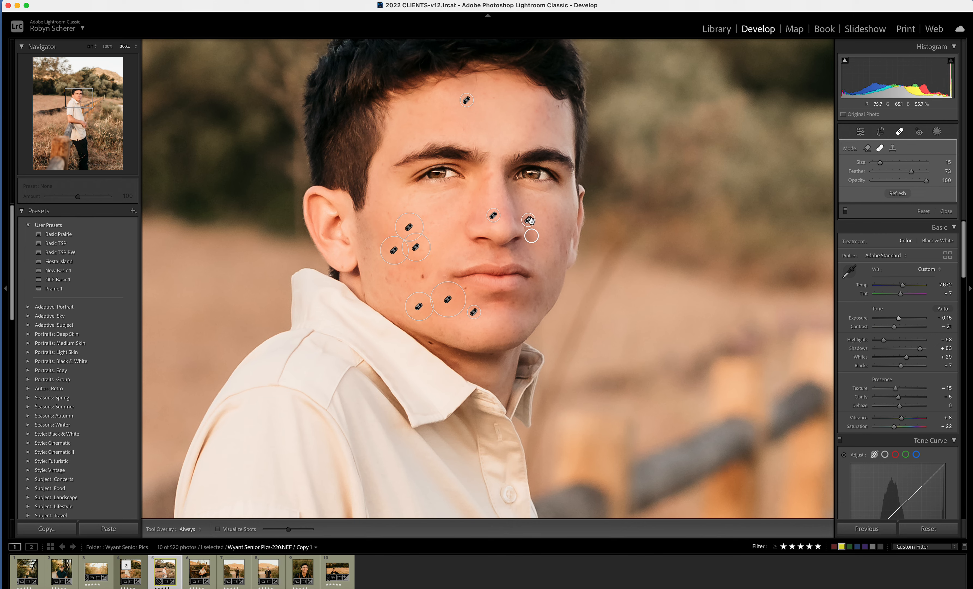
pyautogui.click(945, 210)
pyautogui.click(662, 244)
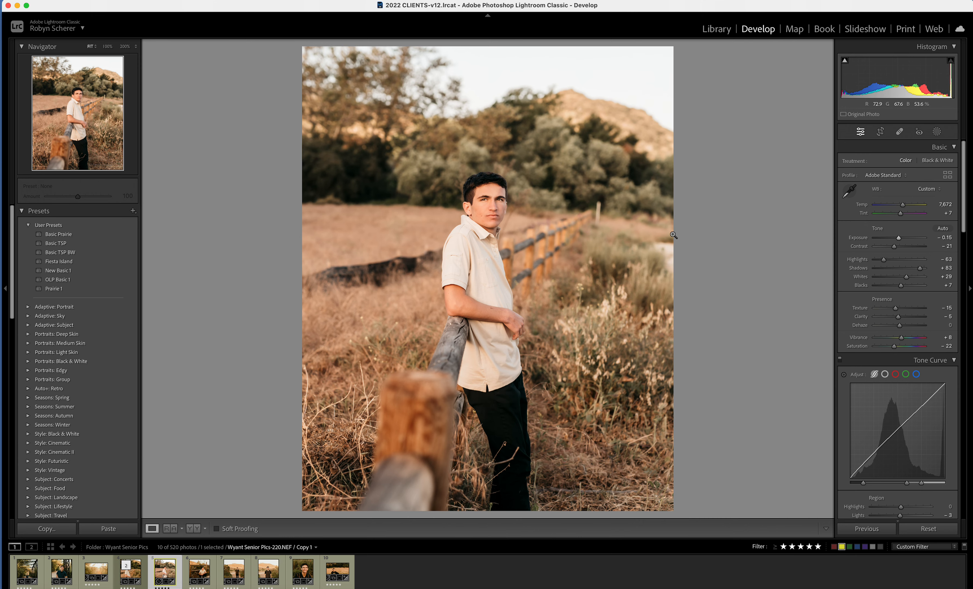
# Straighten the photo by rotating it slightly counter-clockwise within the crop, and apply the crop
pyautogui.click(879, 135)
pyautogui.moveTo(807, 171); pyautogui.dragTo(803, 168)
pyautogui.press('Return')
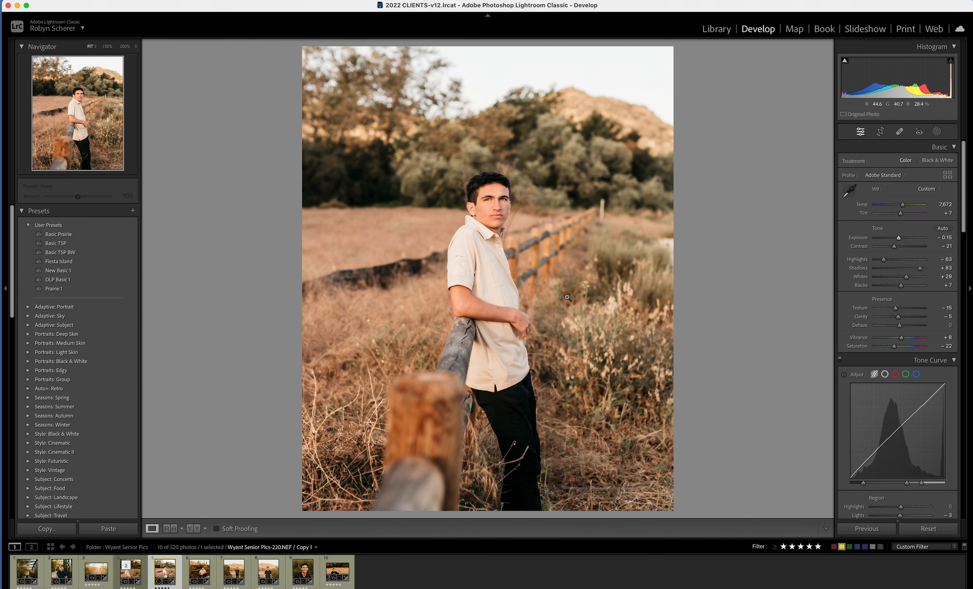